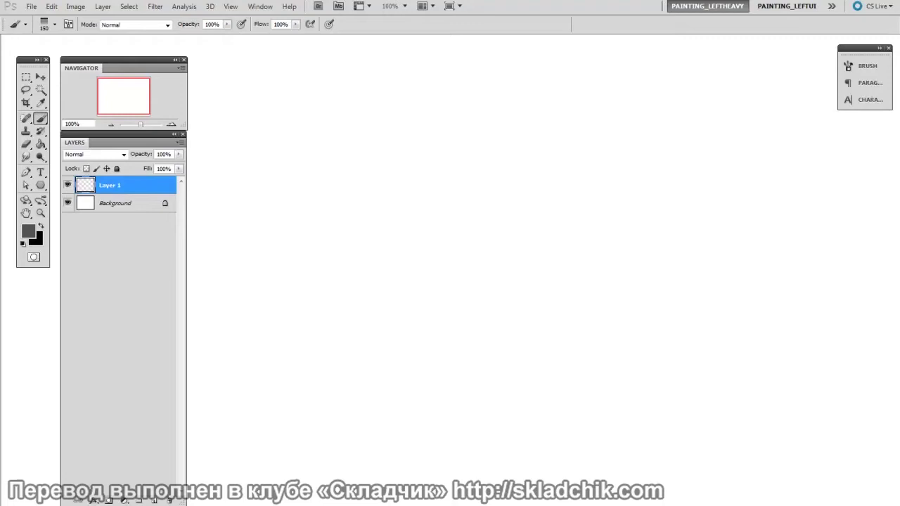
Paint broad grey test strokes of varying width with a flat brush, and replace their layer with a new empty one.
left_click_drag(490, 319, 492, 328)
mouse_move(309, 235)
left_mouse_down()
mouse_move(400, 279)
mouse_move(542, 214)
left_mouse_up()
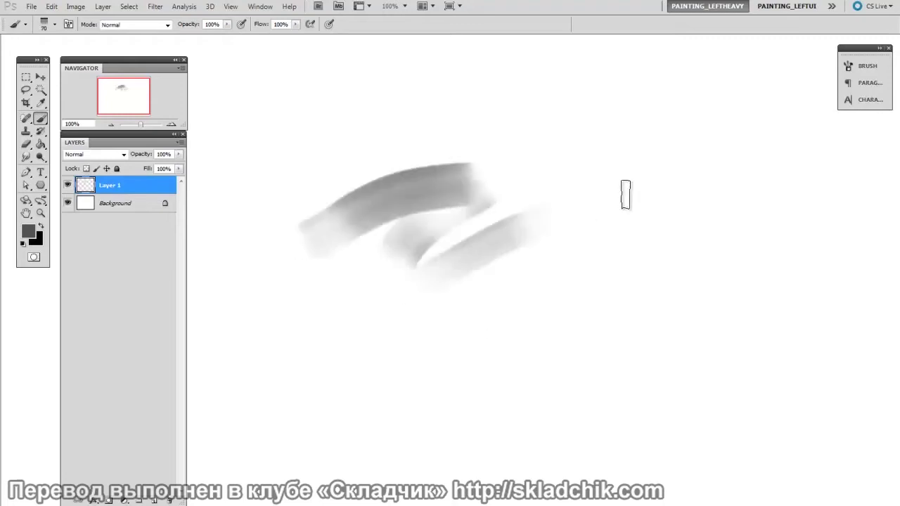
left_click_drag(622, 227, 445, 355)
mouse_move(391, 399)
left_mouse_down()
mouse_move(573, 337)
mouse_move(718, 251)
mouse_move(499, 400)
mouse_move(567, 189)
mouse_move(553, 181)
mouse_move(561, 234)
mouse_move(613, 225)
left_mouse_up()
key("bracketright")
left_click_drag(762, 204, 679, 193)
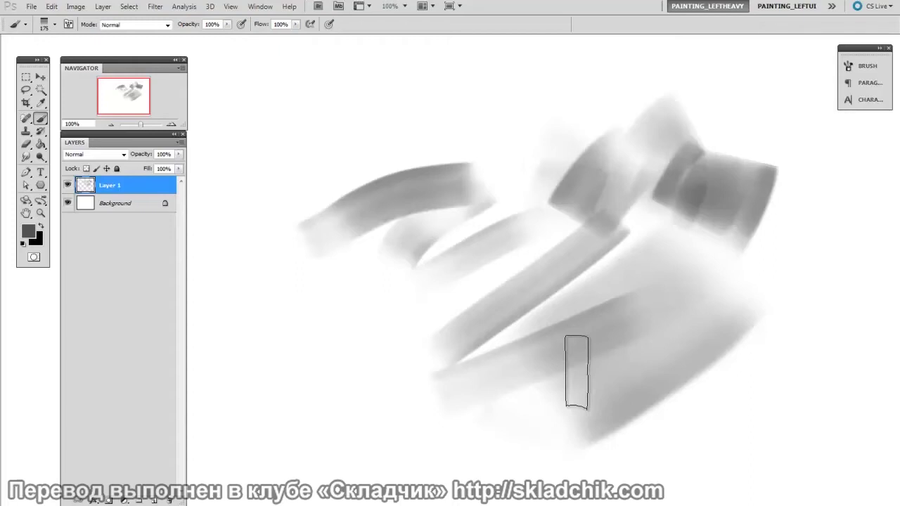
mouse_move(112, 185)
left_mouse_down()
mouse_move(126, 362)
mouse_move(170, 501)
left_mouse_up()
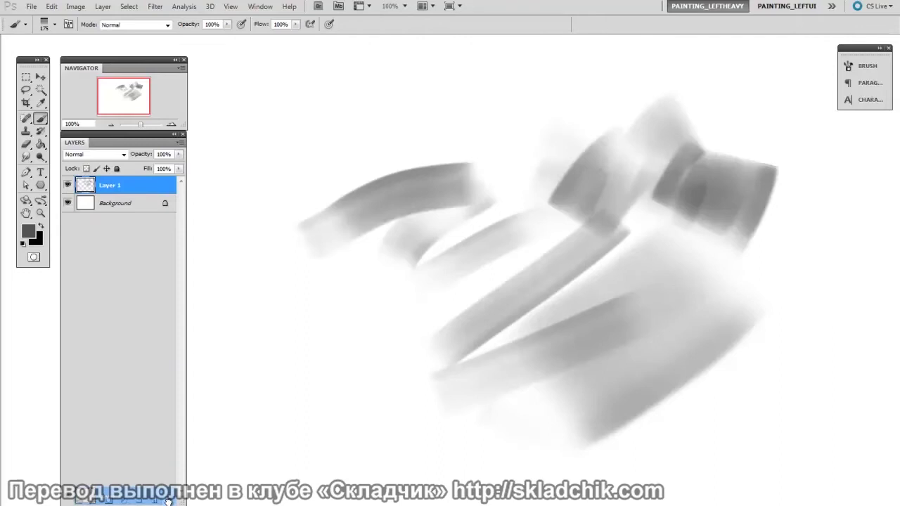
left_click(156, 501)
Switch to a round brush and paint several separate wavy lines in dark and light grey across the empty layer.
right_click(495, 271)
left_click(559, 334)
left_click(442, 245)
mouse_move(336, 222)
left_mouse_down()
mouse_move(414, 206)
mouse_move(534, 287)
left_mouse_up()
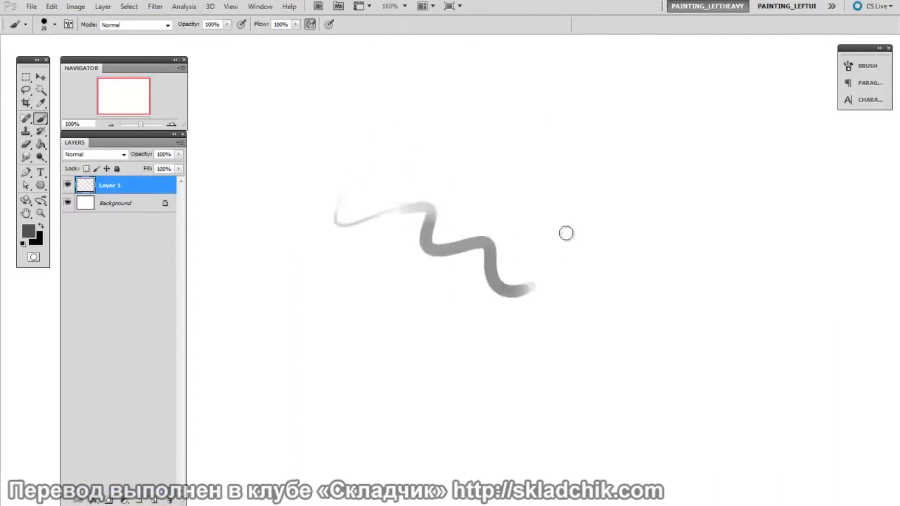
left_click(432, 204, "alt")
left_click_drag(502, 187, 582, 285)
mouse_move(641, 195)
left_mouse_down()
mouse_move(675, 282)
mouse_move(624, 353)
left_mouse_up()
key("bracketleft")
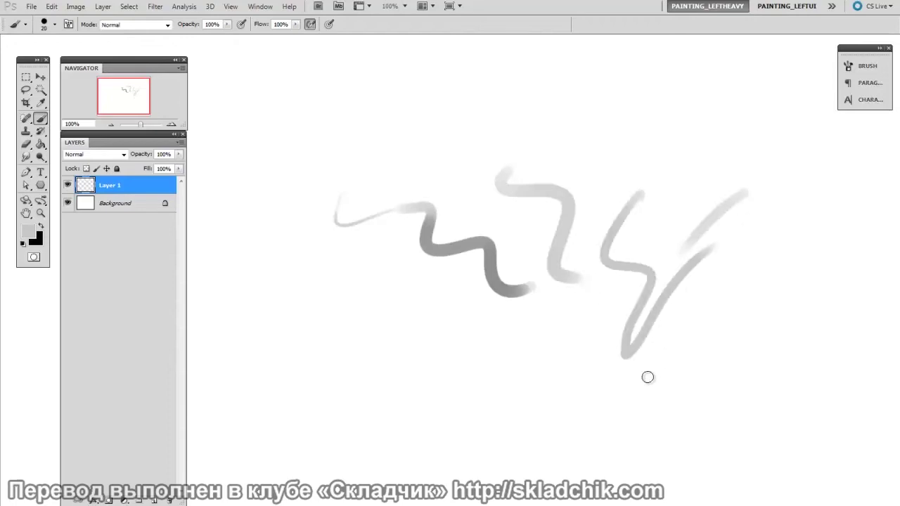
left_click_drag(335, 279, 327, 182)
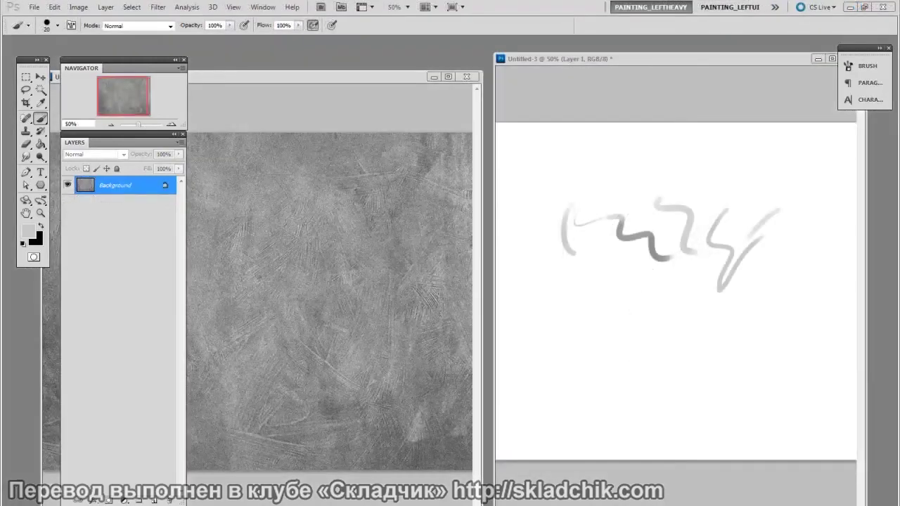
Copy the whole scratched grey texture image and paste it as a new layer into Untitled-3, shown in full-screen mode.
left_click(396, 83)
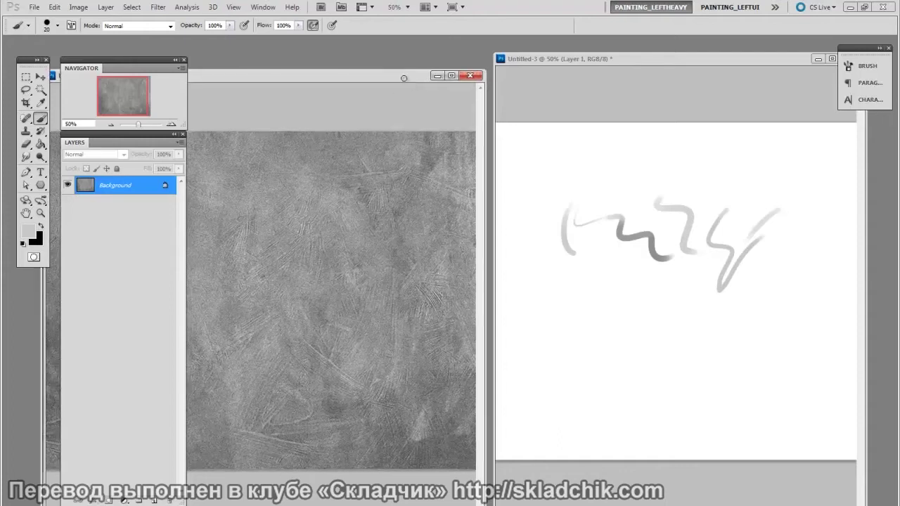
key("ctrl+a")
key("ctrl+c")
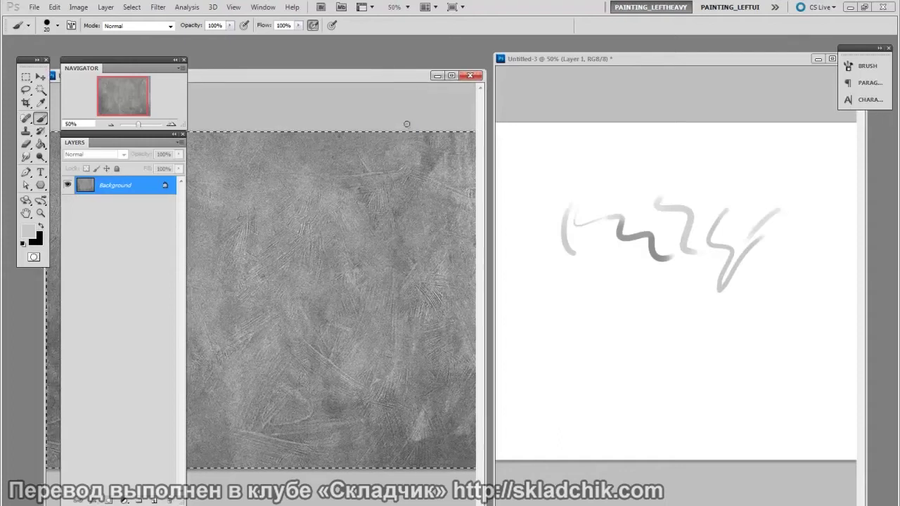
left_click(621, 96)
key("ctrl+v")
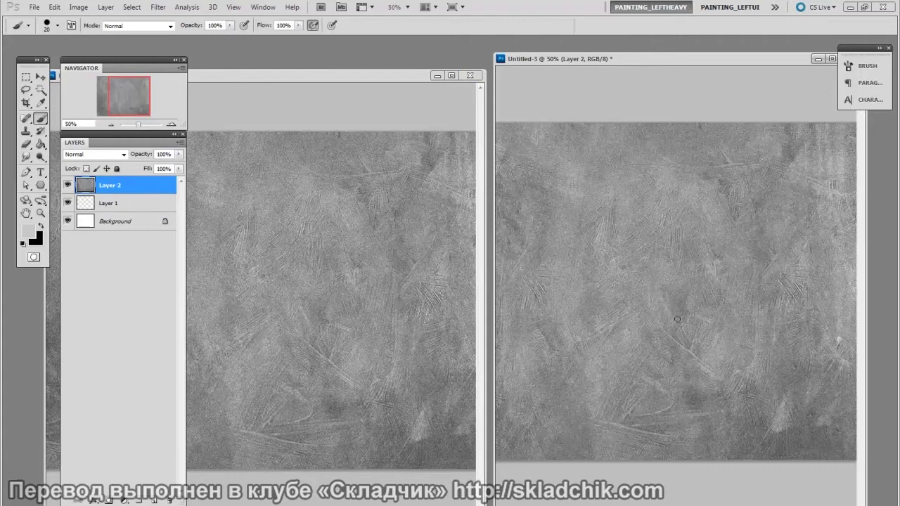
key("f")
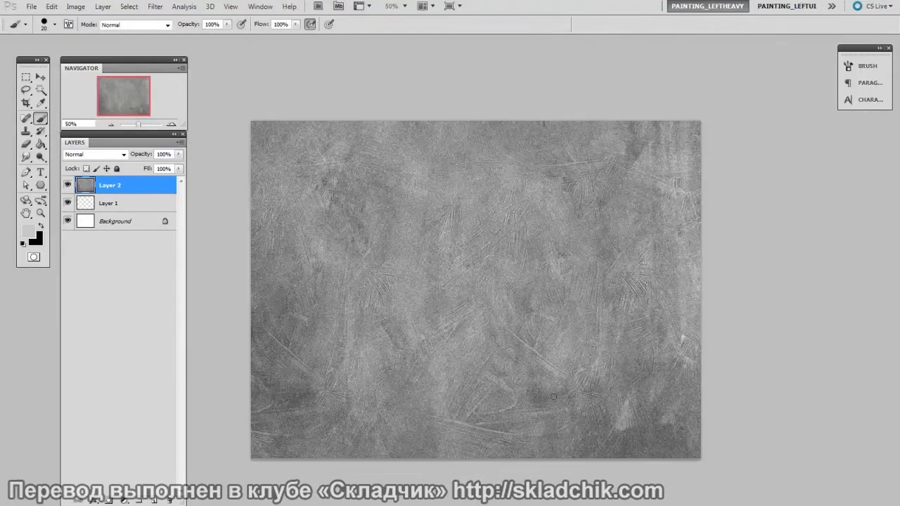
Set the texture layer's blend mode to Multiply and clip it to the line layer beneath.
left_click(98, 154)
left_click(102, 202)
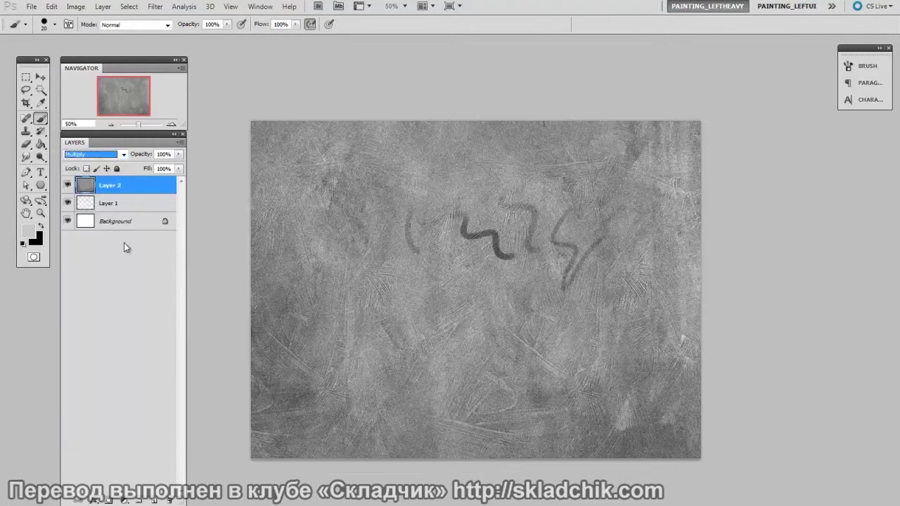
key("ctrl+plus")
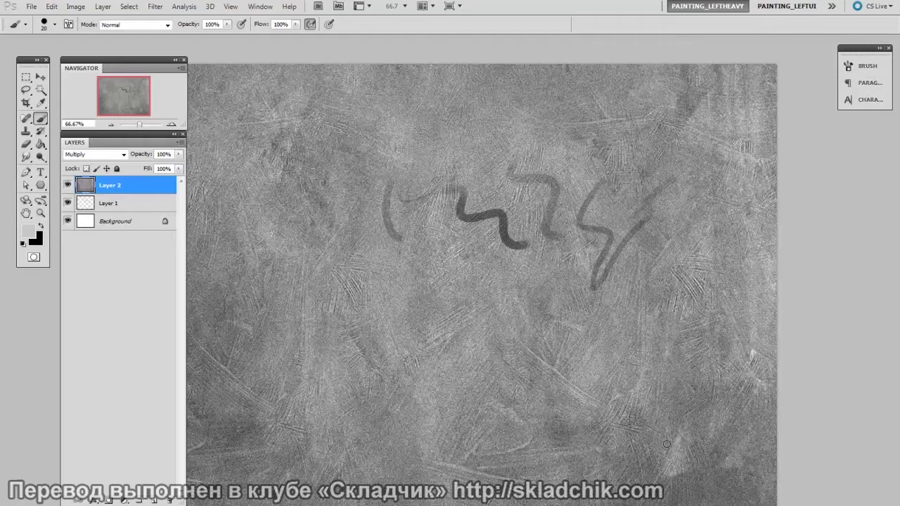
left_click(104, 6)
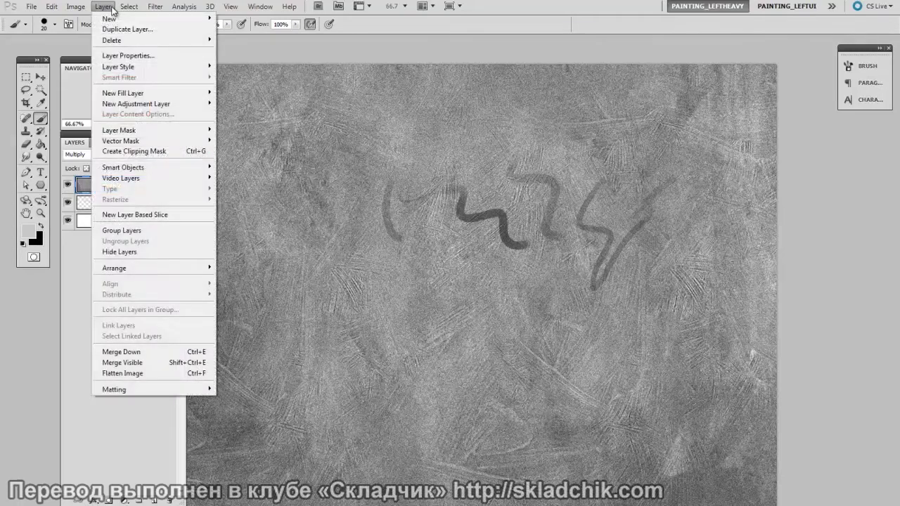
left_click(195, 154)
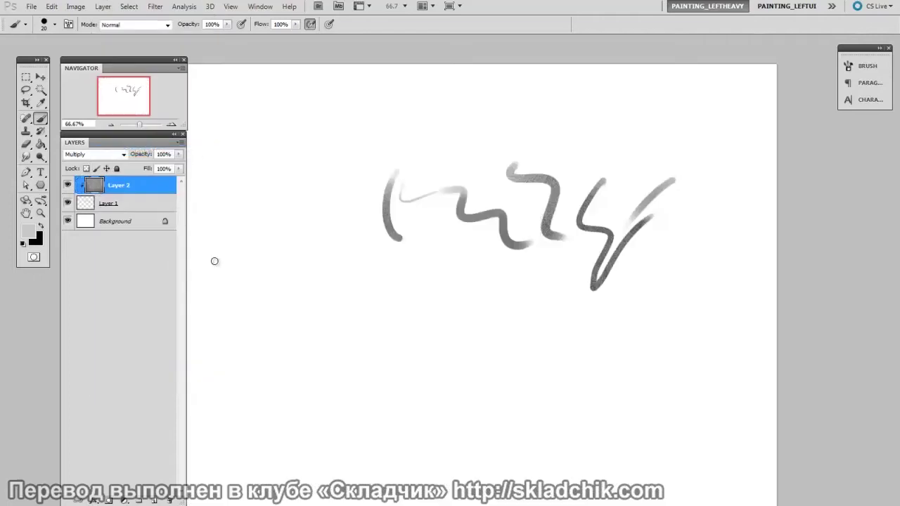
Select Layer 1 and draw a thin zigzag line above the existing wavy lines with a smaller brush.
key("ctrl+plus")
key("ctrl+plus")
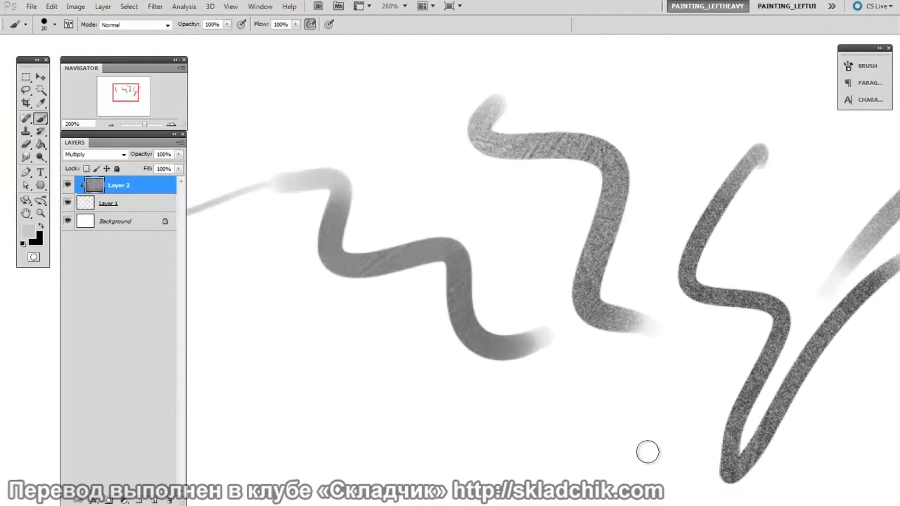
left_click(146, 203)
key("bracketleft")
left_click_drag(538, 270, 457, 352)
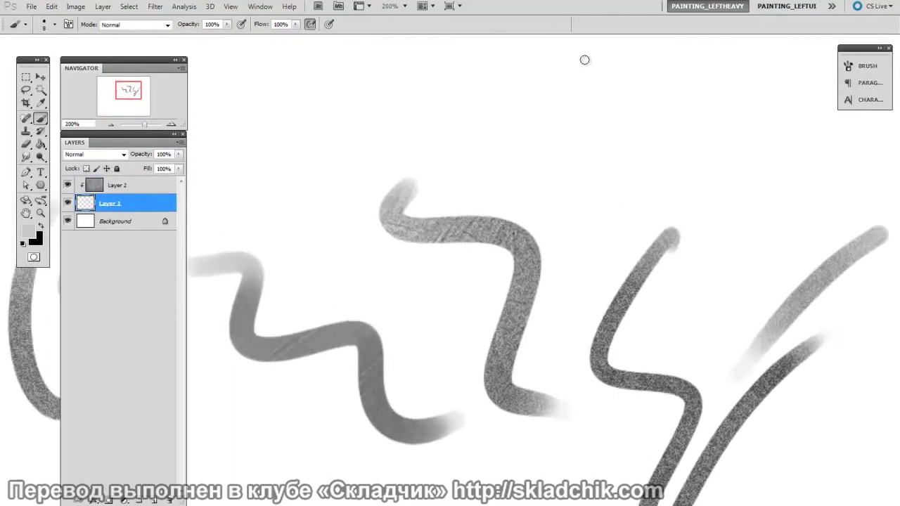
mouse_move(578, 67)
left_mouse_down()
mouse_move(540, 124)
mouse_move(571, 204)
left_mouse_up()
Paint groups of short, overlapping diagonal strokes beside the thin zigzag, varying the brush size between them.
key("bracketright")
key("bracketright")
key("bracketright")
left_click_drag(687, 81, 609, 191)
left_click_drag(694, 109, 663, 173)
mouse_move(711, 120)
left_mouse_down()
mouse_move(687, 158)
mouse_move(602, 181)
mouse_move(492, 188)
left_mouse_up()
mouse_move(686, 84)
left_mouse_down()
mouse_move(632, 153)
mouse_move(637, 227)
left_mouse_up()
left_click_drag(736, 105, 665, 193)
left_click_drag(730, 132, 696, 197)
left_click_drag(759, 144, 735, 193)
key("bracketright")
mouse_move(787, 154)
left_mouse_down()
mouse_move(745, 207)
mouse_move(772, 234)
left_mouse_up()
left_click(786, 204)
key("bracketleft")
key("bracketleft")
mouse_move(717, 308)
left_mouse_down()
mouse_move(636, 283)
mouse_move(565, 273)
left_mouse_up()
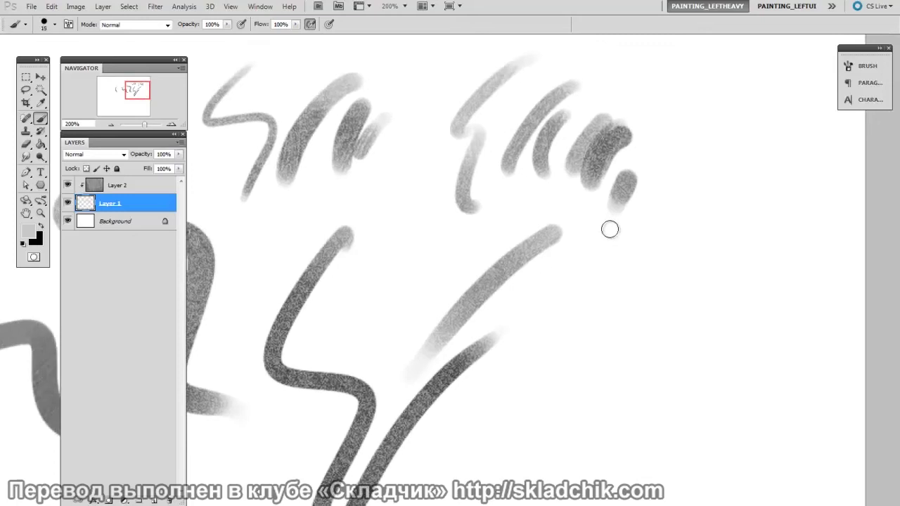
Scribble a dense patch of overlapping strokes to the lower right of the short strokes, enlarging the brush to 20 px.
mouse_move(555, 341)
left_mouse_down()
mouse_move(724, 235)
mouse_move(616, 316)
left_mouse_up()
key("bracketright")
key("bracketright")
left_click_drag(731, 225, 618, 341)
mouse_move(703, 275)
left_mouse_down()
mouse_move(694, 359)
mouse_move(709, 418)
mouse_move(726, 414)
mouse_move(676, 423)
left_mouse_up()
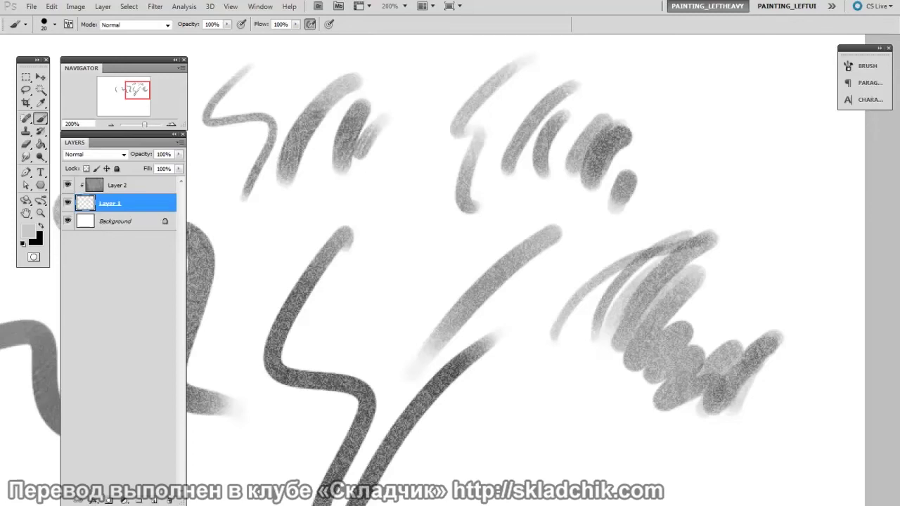
key("ctrl+minus")
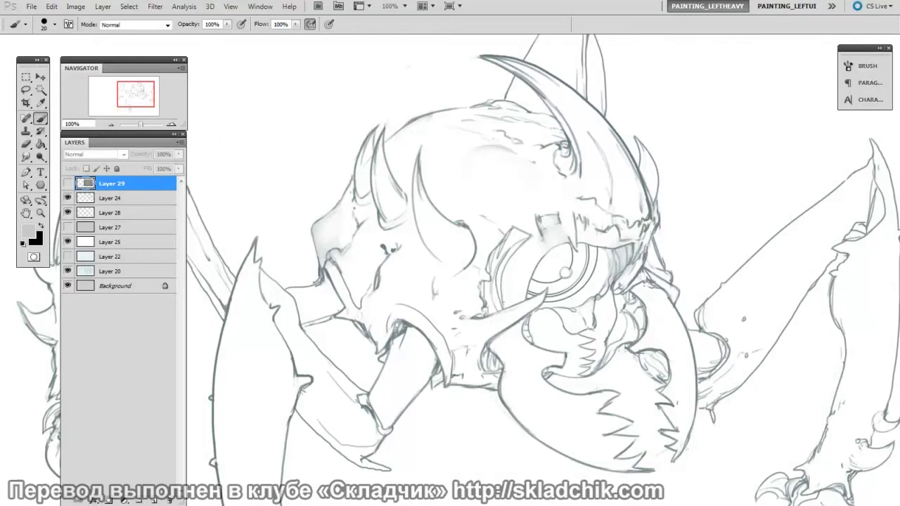
In the creature drawing, show the texture on Layer 29 and clip it to the line art on Layer 24.
left_click(67, 183)
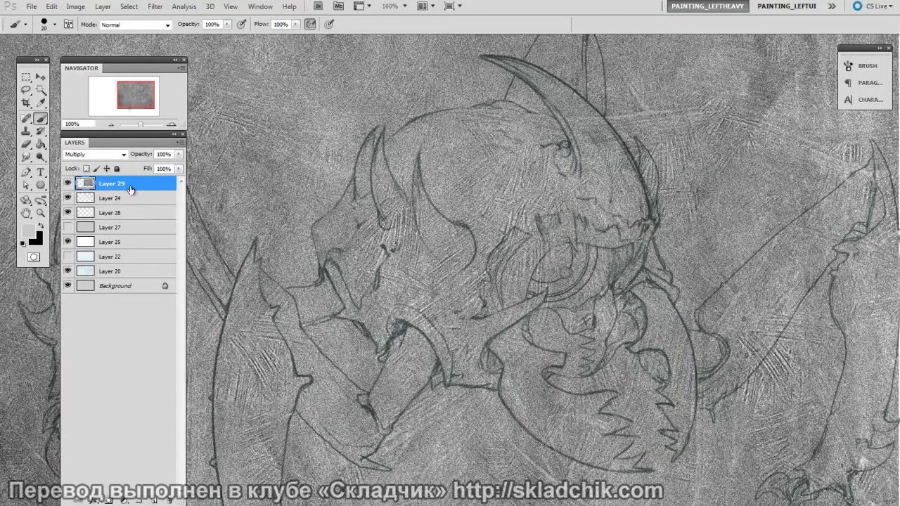
left_click(102, 7)
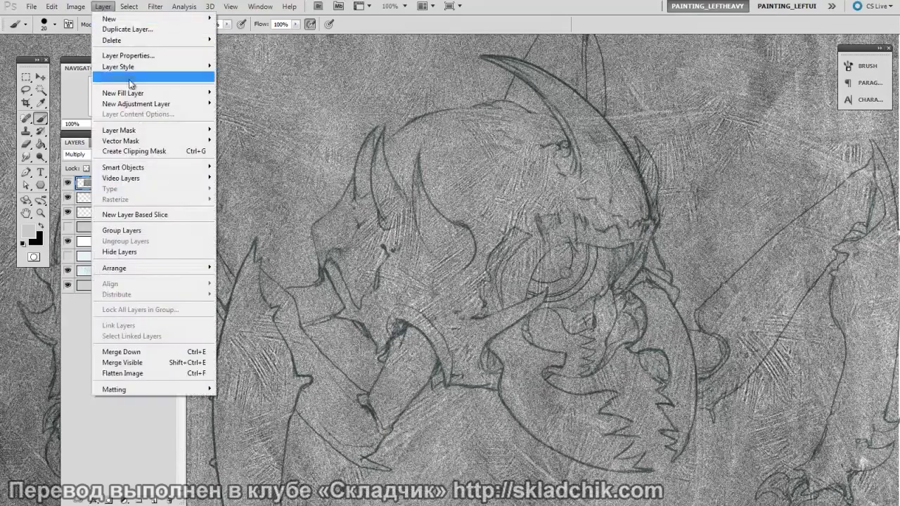
left_click(178, 152)
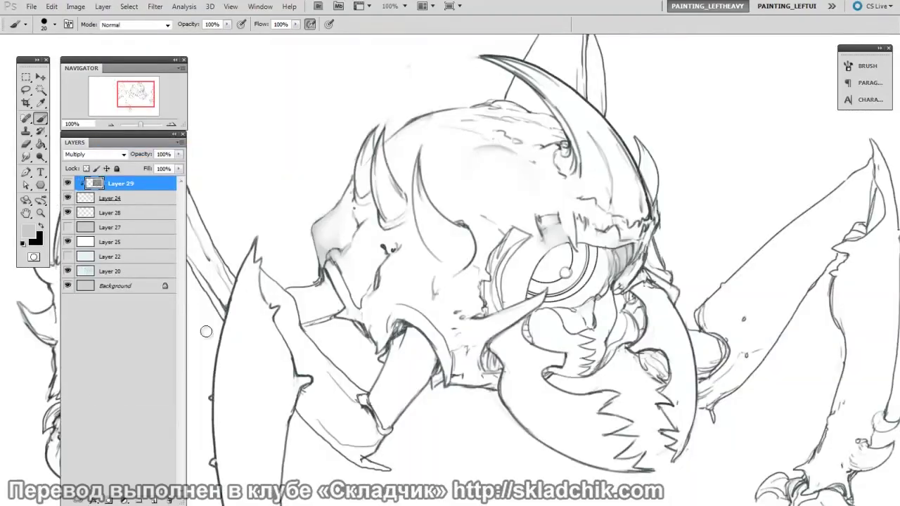
Adjust Layer 29 with Levels, lowering the white input to about 170, shifting the midtones and raising the black input.
mouse_move(206, 331)
left_mouse_down()
mouse_move(663, 255)
mouse_move(665, 187)
mouse_move(693, 274)
left_mouse_up()
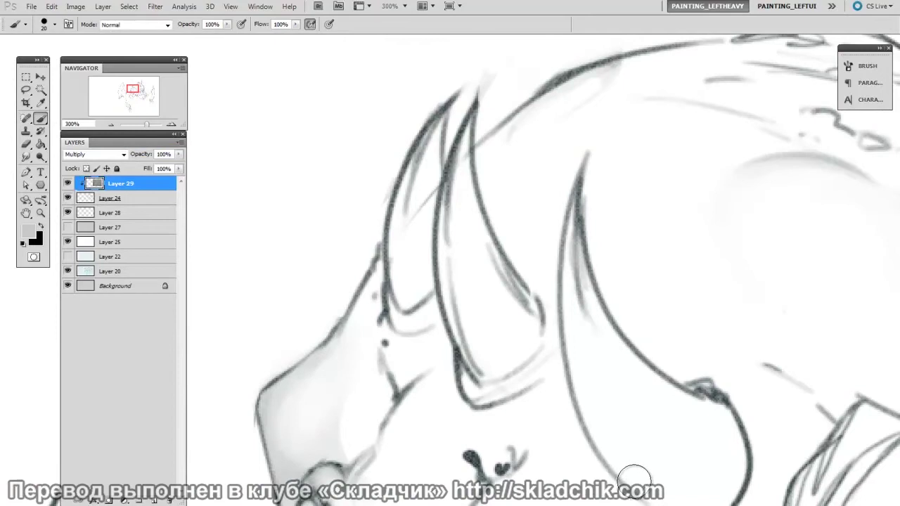
key("ctrl+l")
left_click_drag(675, 175, 787, 173)
left_click_drag(797, 292, 706, 294)
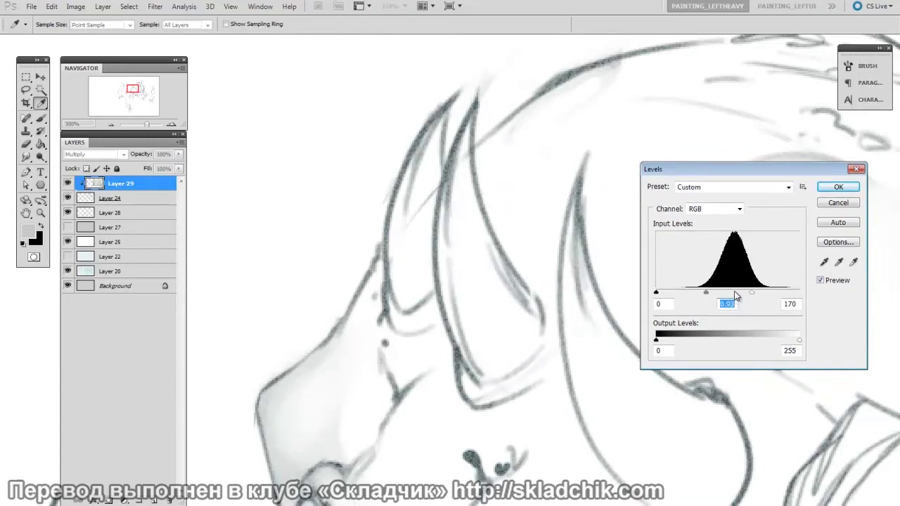
mouse_move(749, 295)
left_mouse_down()
mouse_move(737, 297)
mouse_move(748, 295)
left_mouse_up()
left_click_drag(656, 292, 672, 294)
left_click(837, 186)
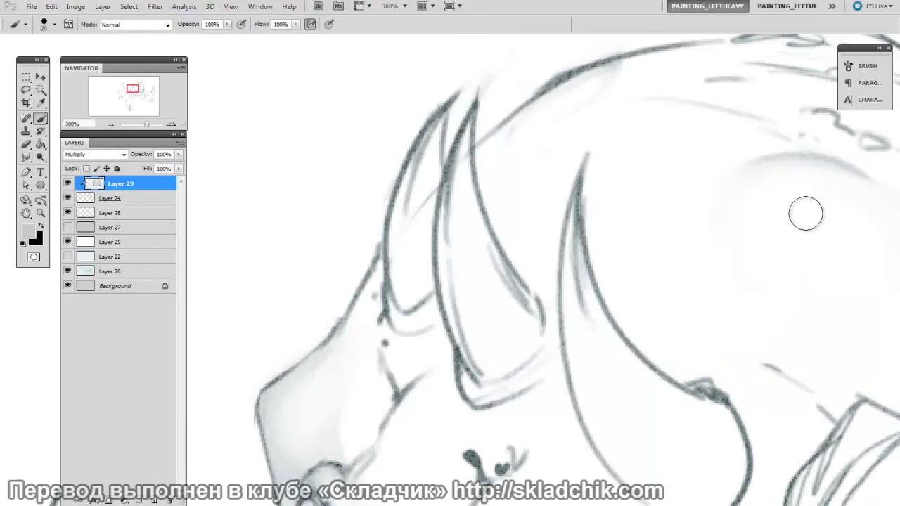
key("ctrl+minus")
key("ctrl+minus")
left_click_drag(701, 339, 632, 214)
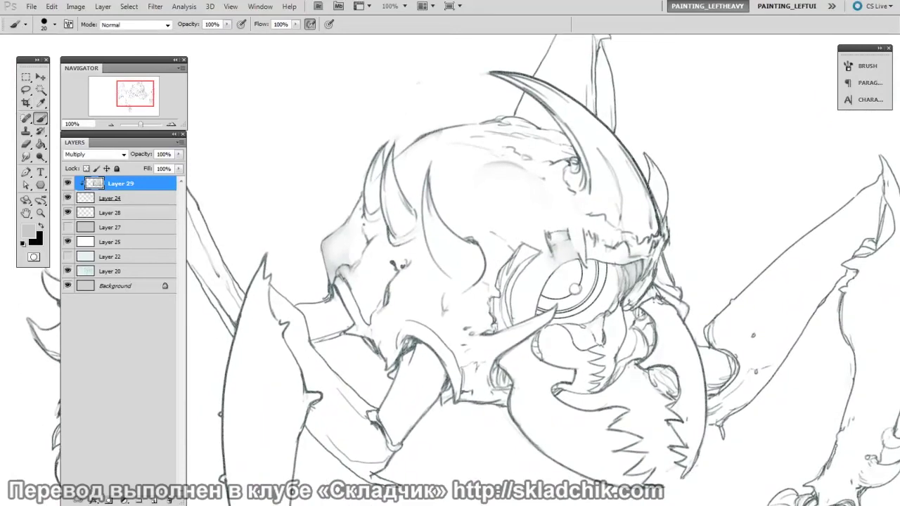